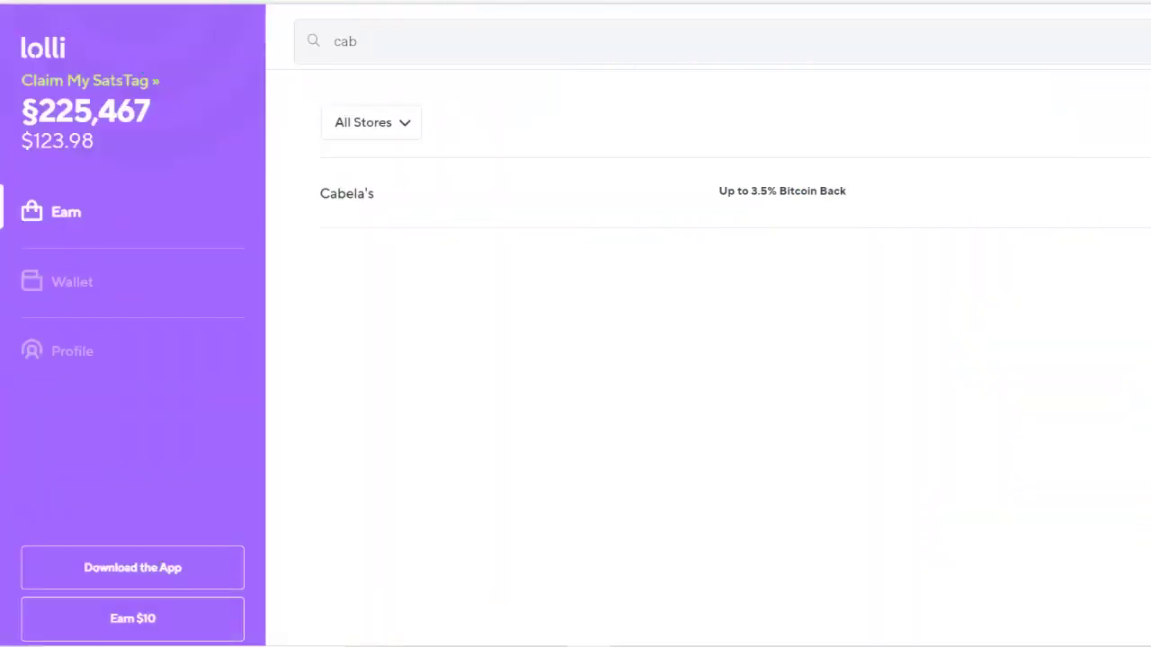
{"action": "key", "text": "BackSpace"}
{"action": "key", "text": "BackSpace"}
{"action": "key", "text": "BackSpace"}
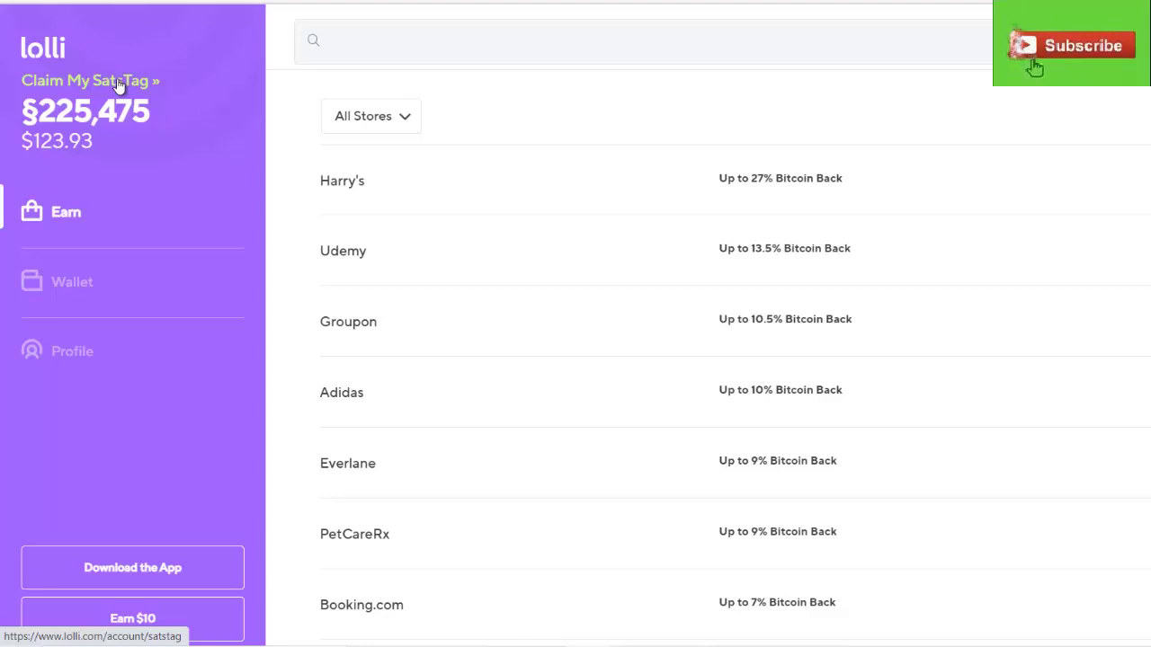
- Start claiming a SatsTag from the sidebar's 'Claim My SatsTag »' link
{"action": "left_click", "coordinate": [118, 81]}
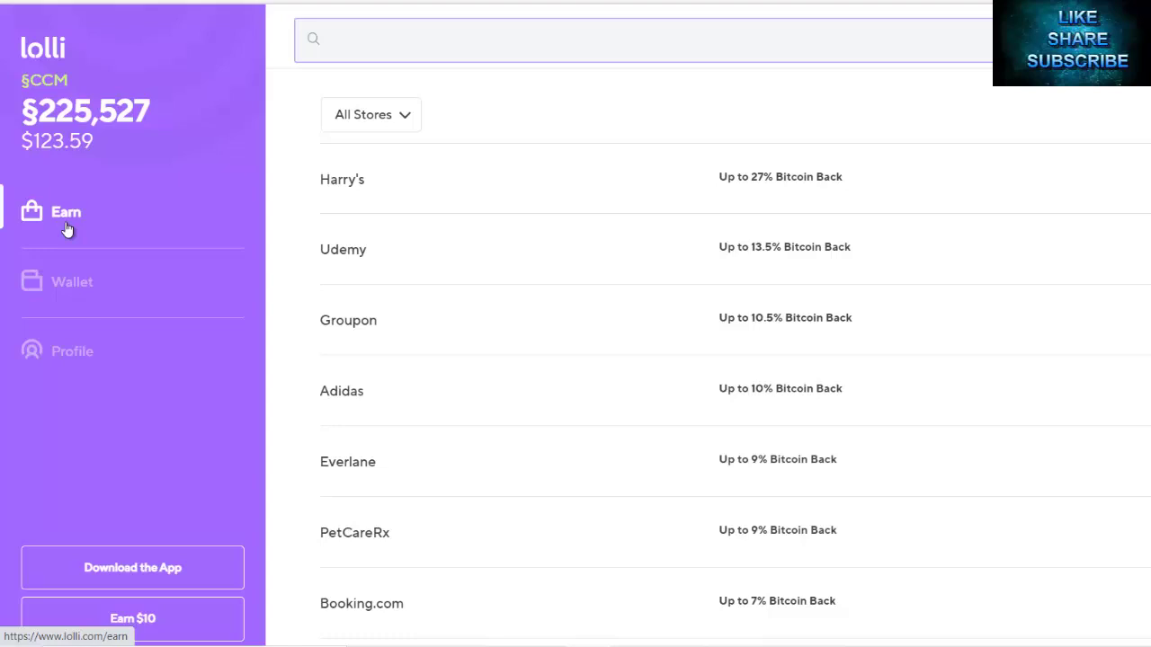
- Open the Wallet's Activity history and browse confirmed rewards from Dec 11, 2020 back to Mar 1, 2020
{"action": "left_click", "coordinate": [70, 220]}
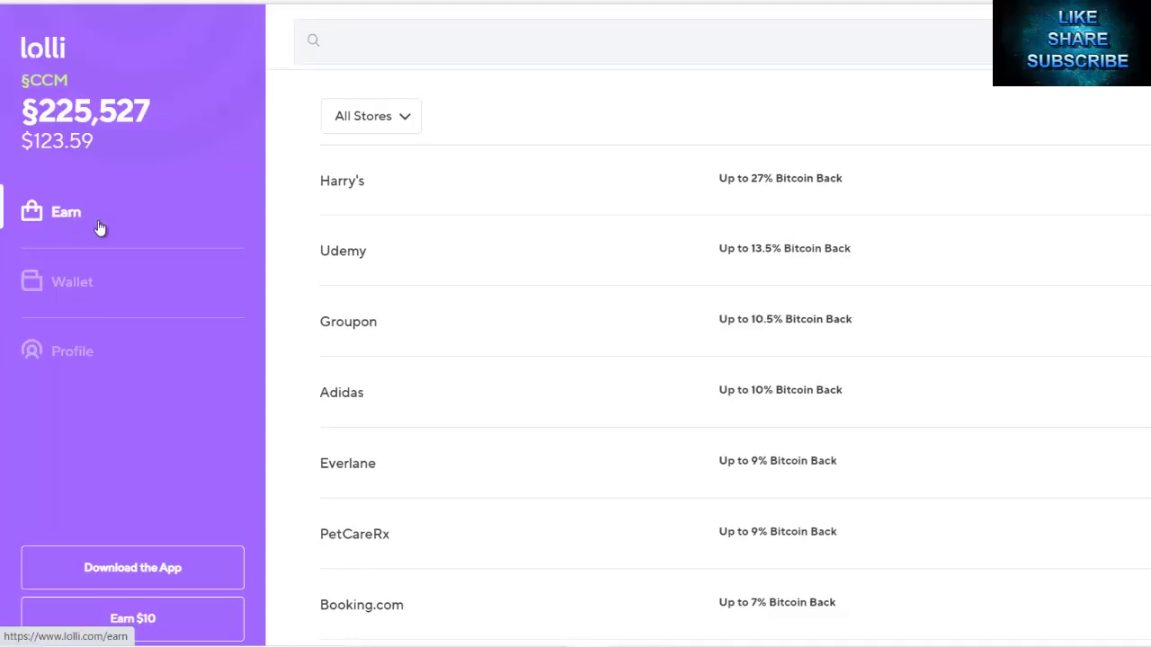
{"action": "left_click", "coordinate": [82, 286]}
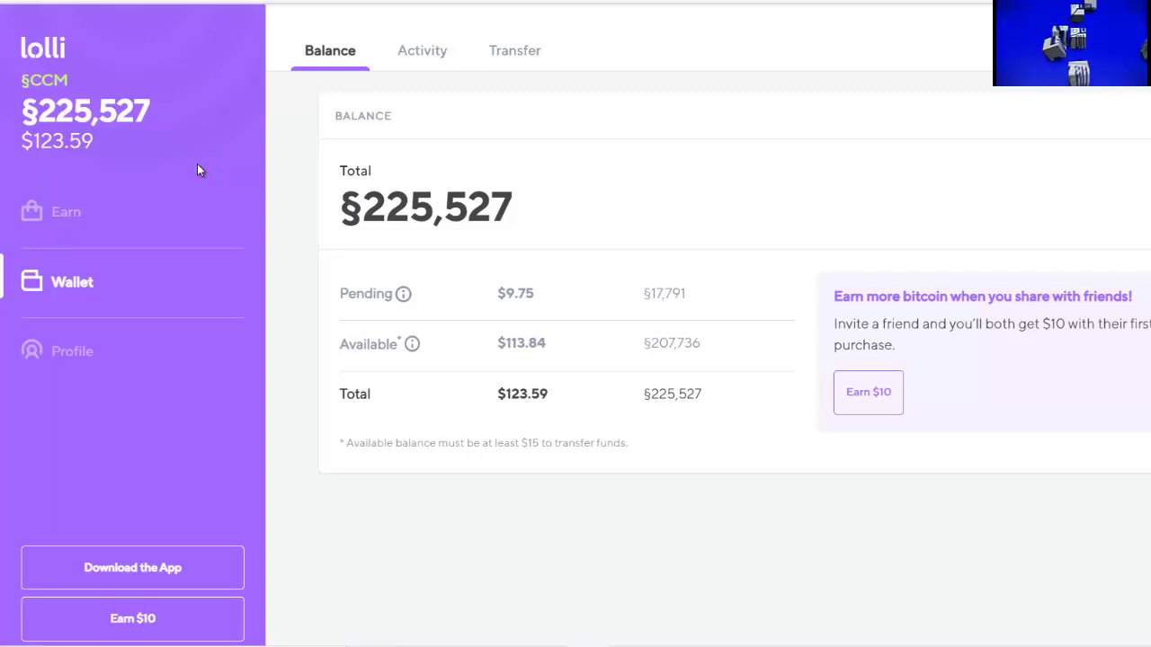
{"action": "left_click", "coordinate": [419, 48]}
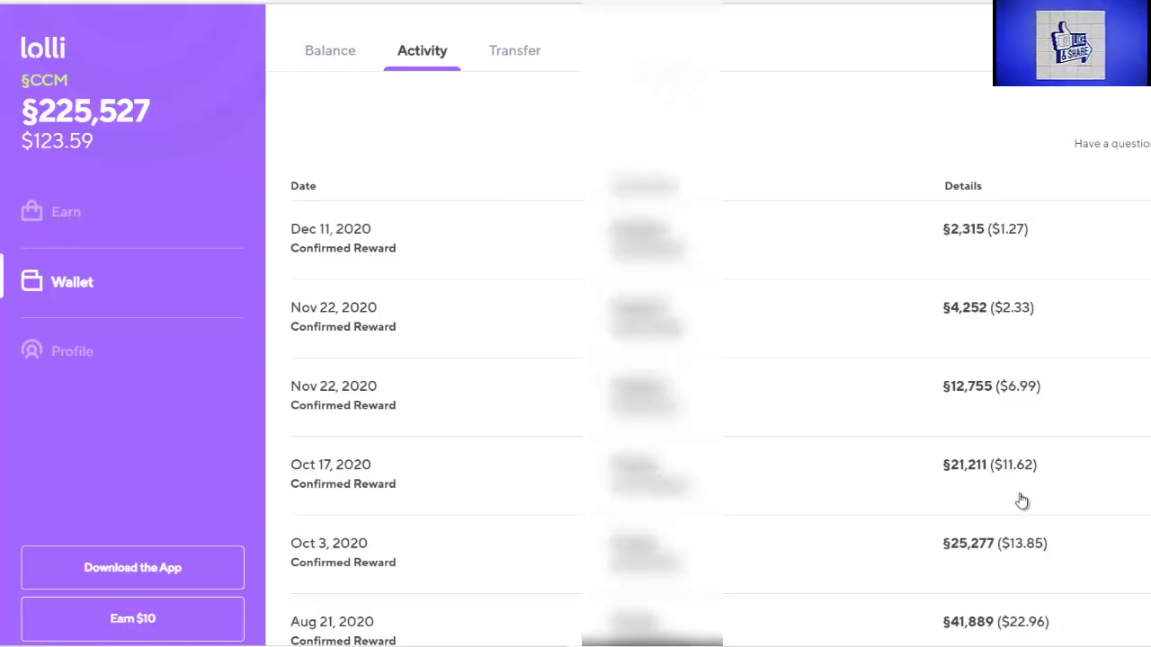
{"action": "scroll", "coordinate": [830, 486], "scroll_direction": "down", "scroll_amount": 1}
{"action": "scroll", "coordinate": [830, 487], "scroll_direction": "down", "scroll_amount": 2}
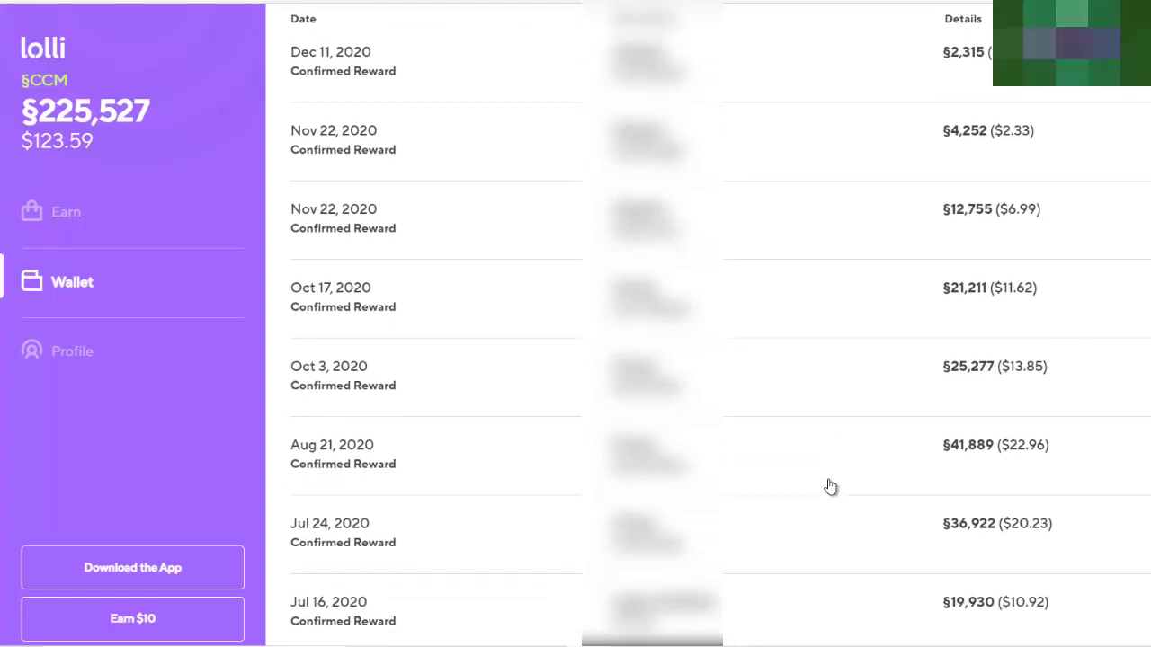
{"action": "scroll", "coordinate": [830, 487], "scroll_direction": "down", "scroll_amount": 1}
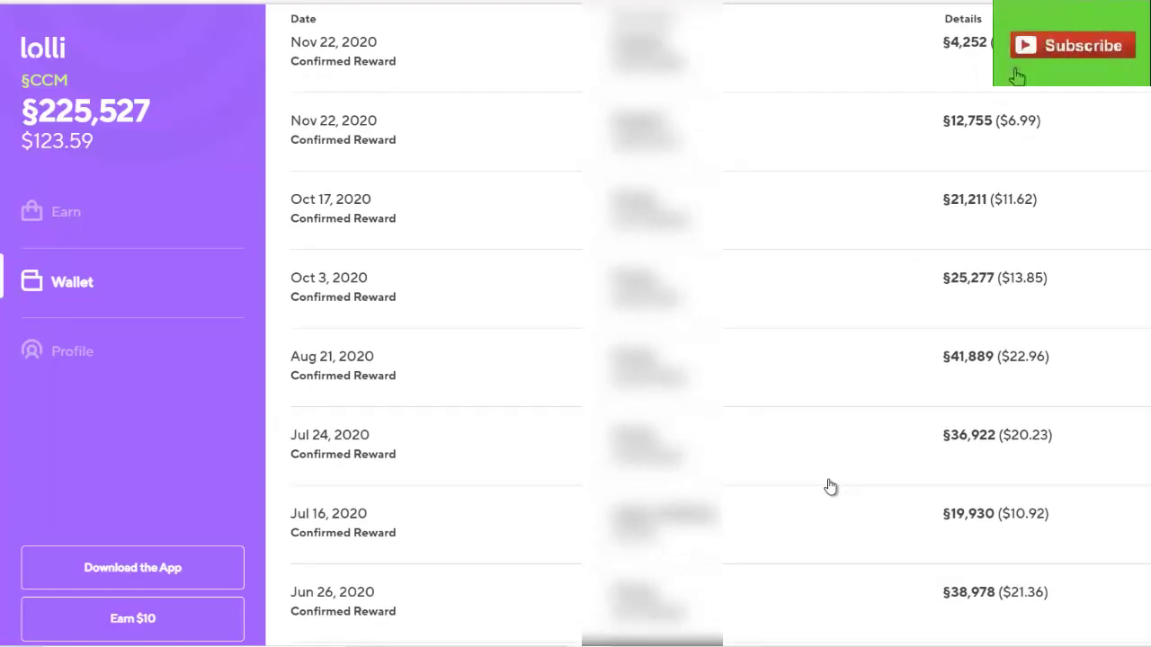
{"action": "scroll", "coordinate": [830, 486], "scroll_direction": "down", "scroll_amount": 1}
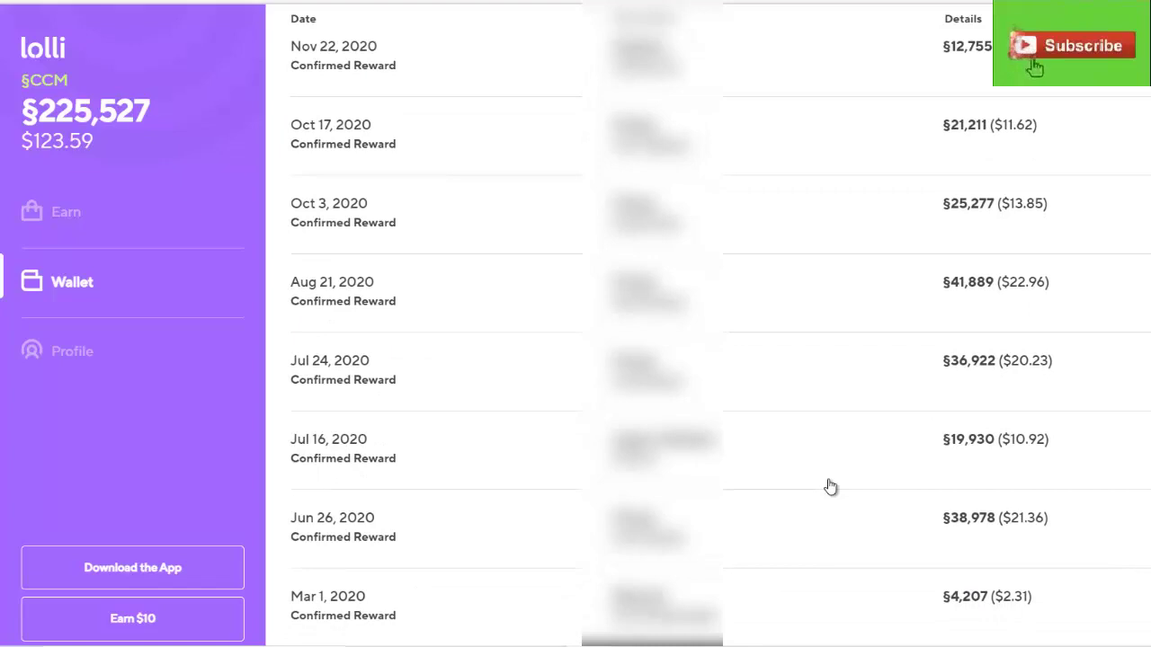
{"action": "scroll", "coordinate": [830, 487], "scroll_direction": "up", "scroll_amount": 3}
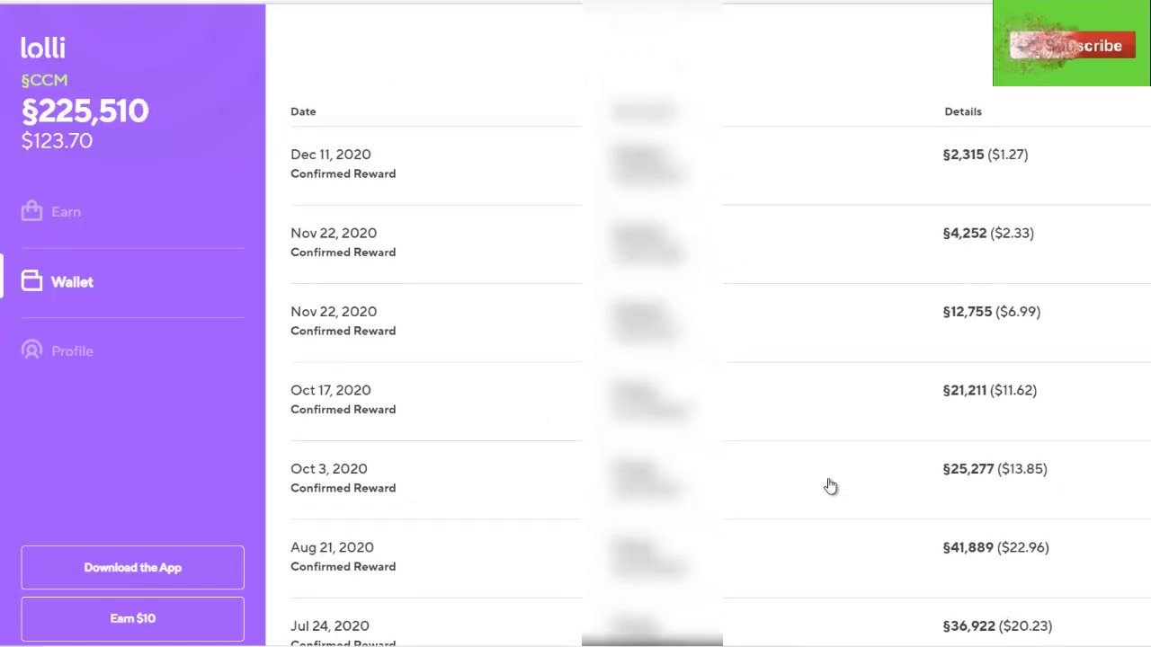
{"action": "scroll", "coordinate": [830, 486], "scroll_direction": "down", "scroll_amount": 3}
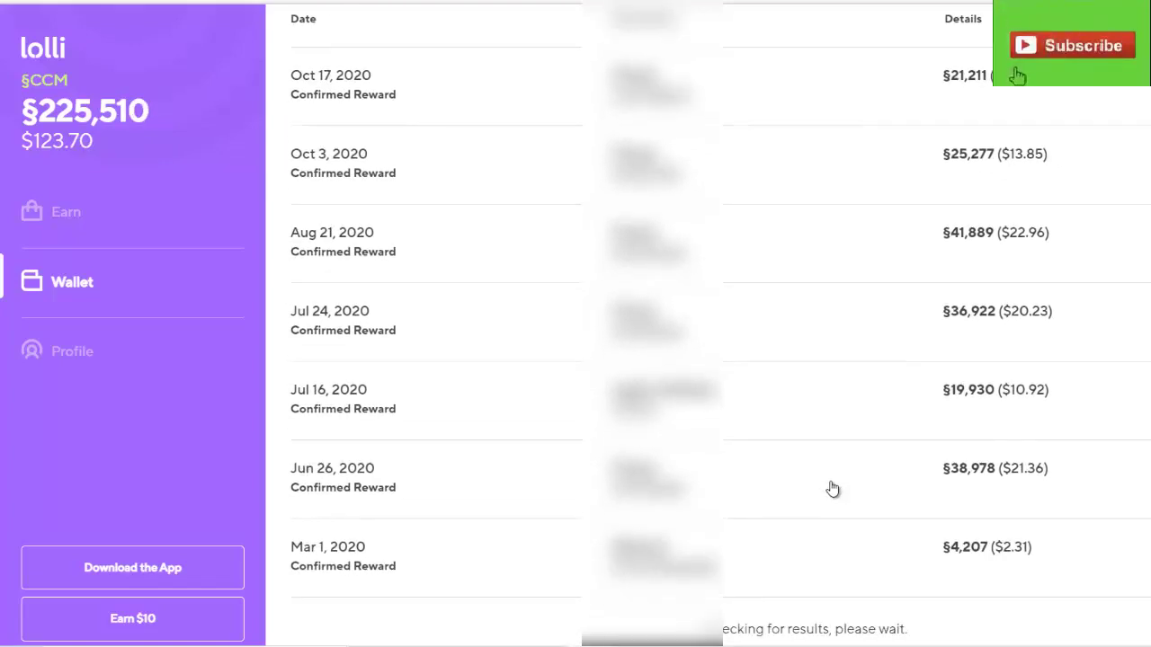
{"action": "scroll", "coordinate": [831, 487], "scroll_direction": "up", "scroll_amount": 1}
{"action": "scroll", "coordinate": [832, 487], "scroll_direction": "up", "scroll_amount": 4}
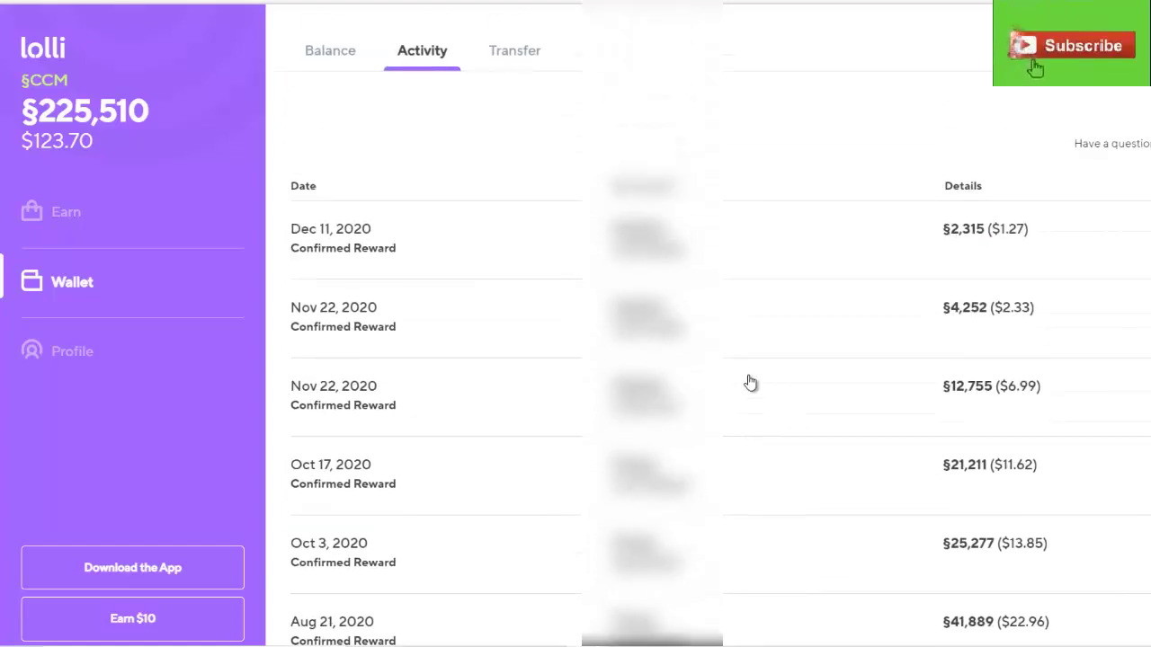
- Show the Wallet Transfer options with §207,736 available and pick the Bitcoin-address transfer
{"action": "left_click", "coordinate": [514, 56]}
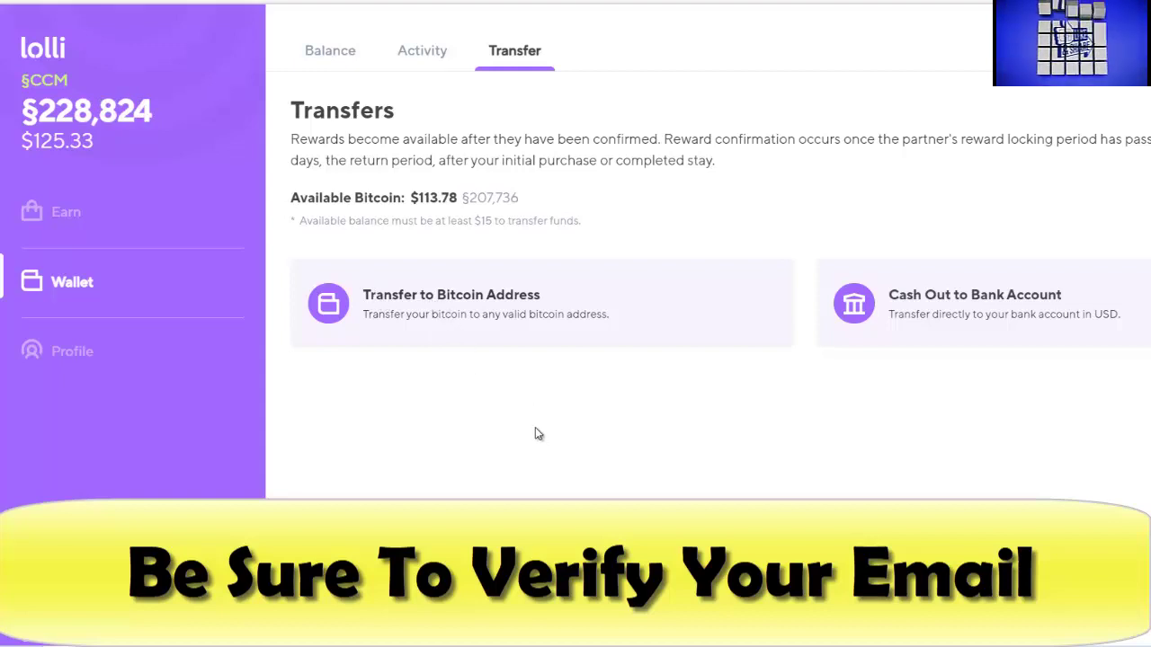
{"action": "left_click", "coordinate": [522, 312]}
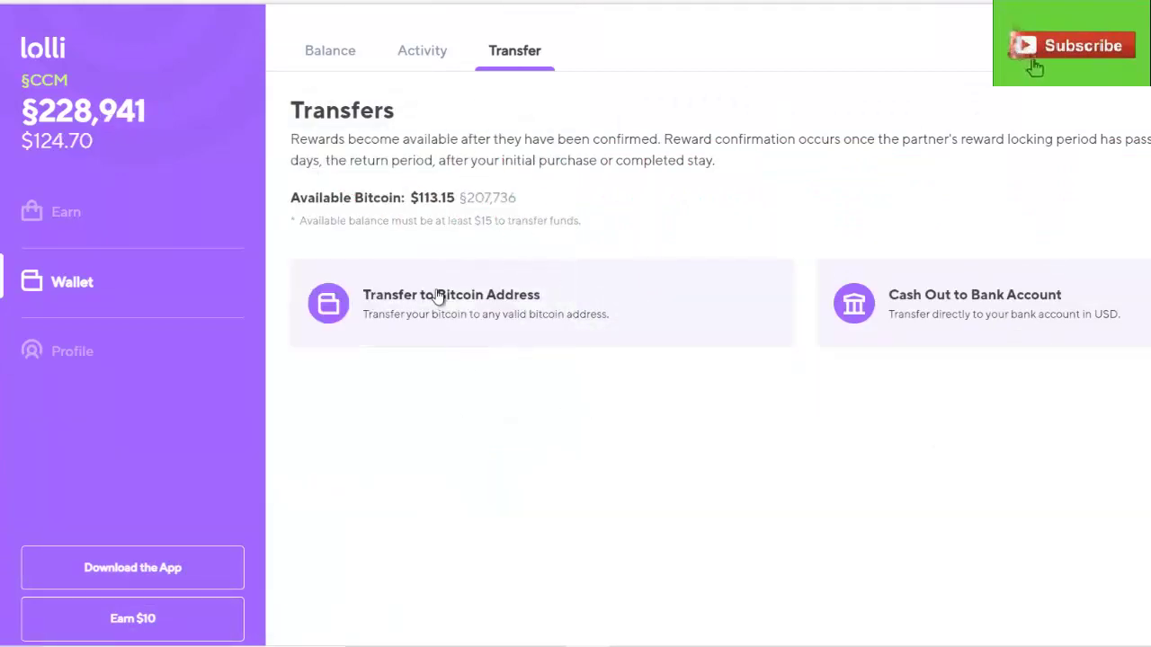
- Paste the personal wallet's Bitcoin address as recipient for the full 0.00207736 BTC
{"action": "left_click", "coordinate": [438, 298]}
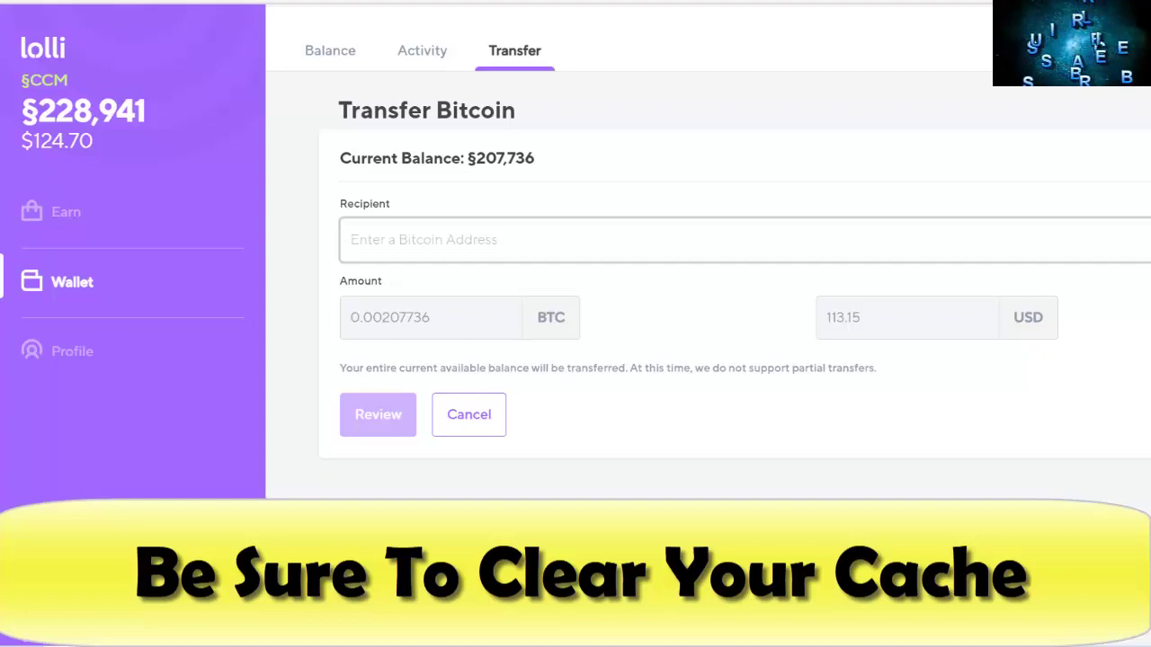
{"action": "right_click", "coordinate": [477, 241]}
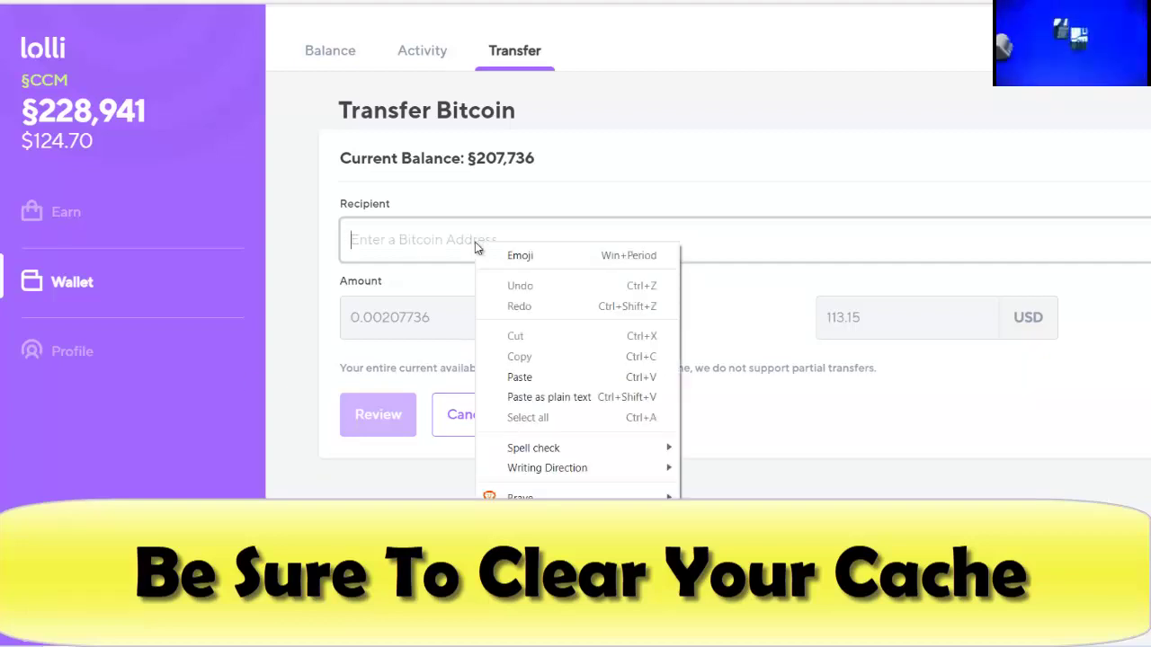
{"action": "left_click", "coordinate": [630, 377]}
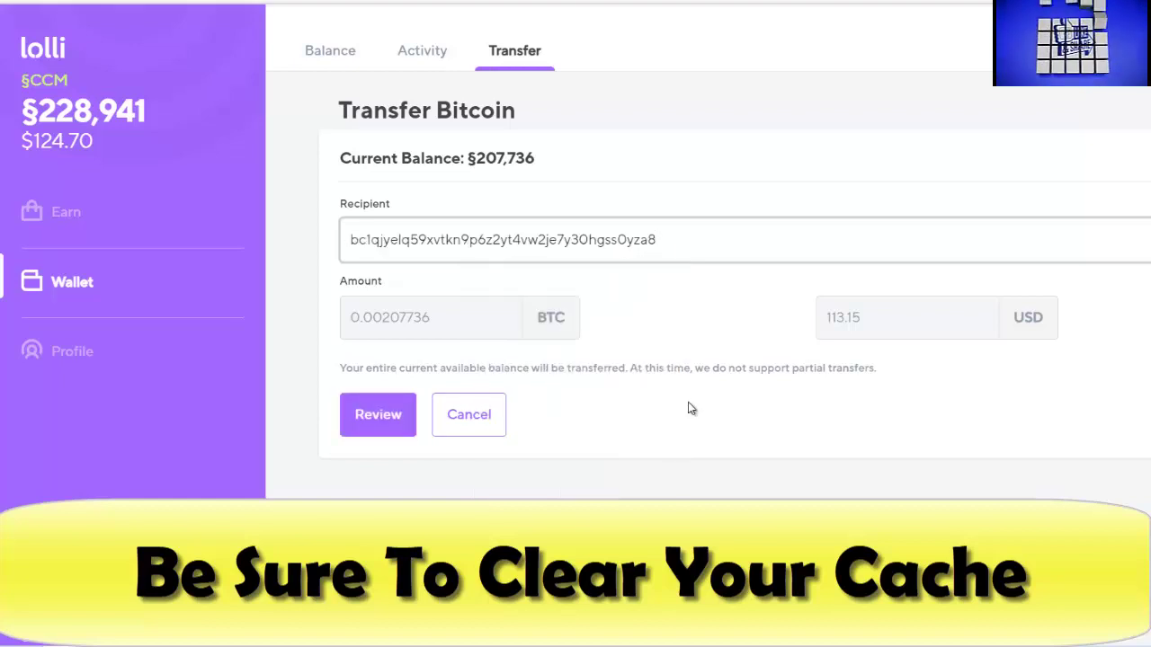
- Review the transfer's address, withdraw amount, fee and total payout, then submit it
{"action": "left_click", "coordinate": [376, 423]}
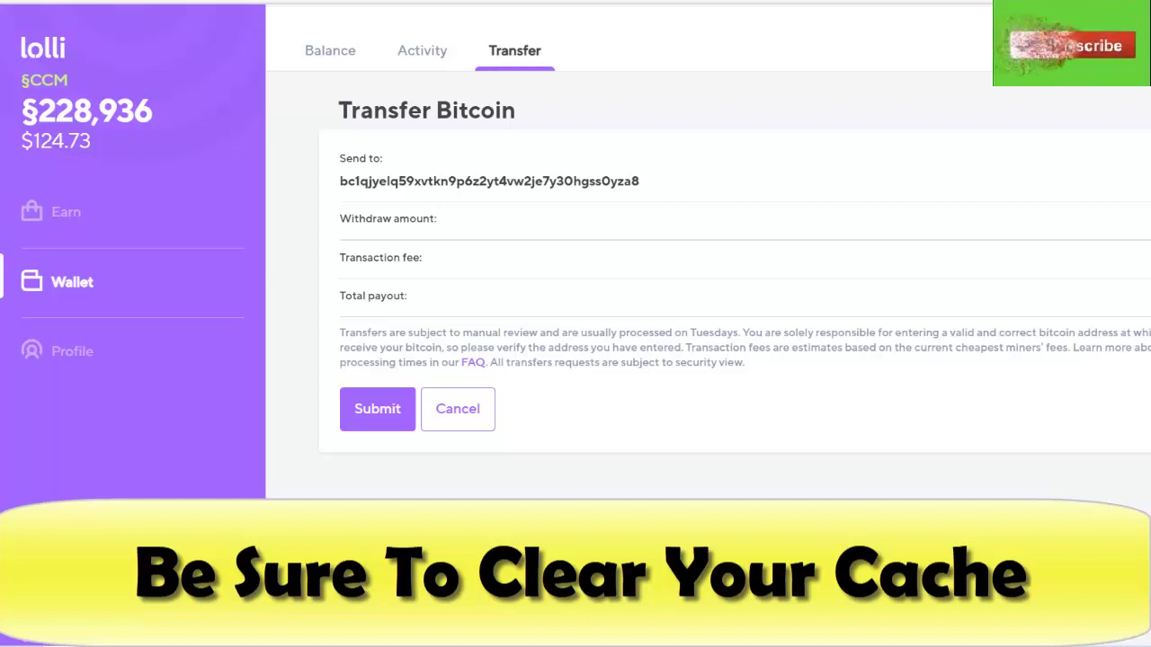
{"action": "left_click", "coordinate": [384, 417]}
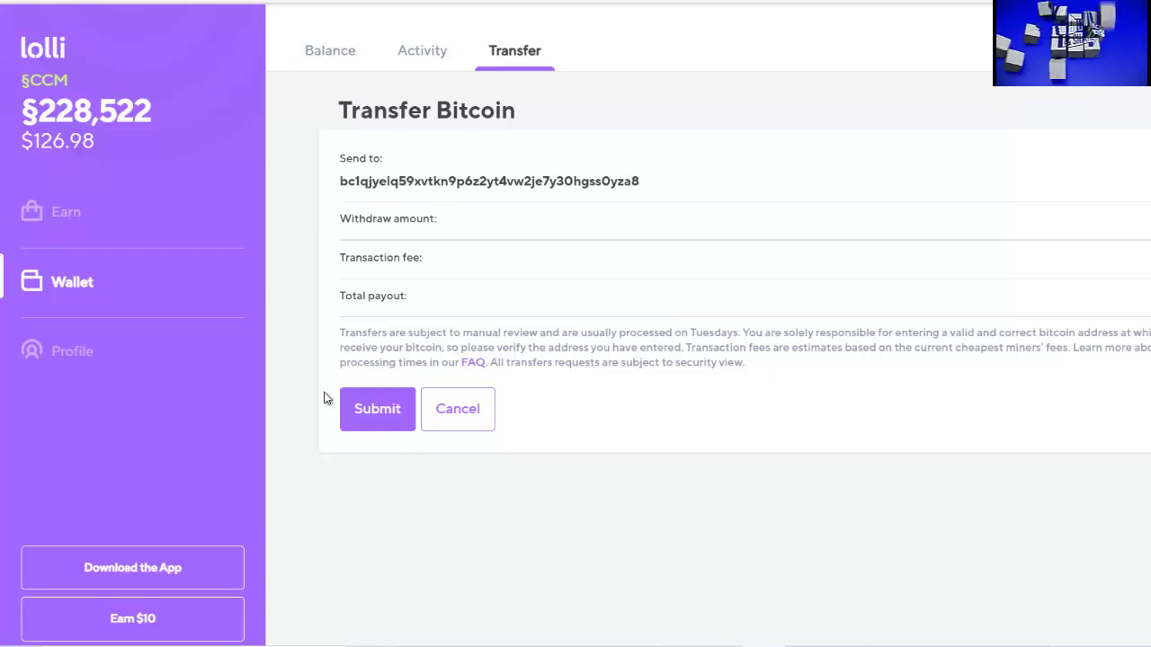
- Submit the transfer so it initiates and the balance drops to §20,797 ($11.55)
{"action": "left_click", "coordinate": [373, 409]}
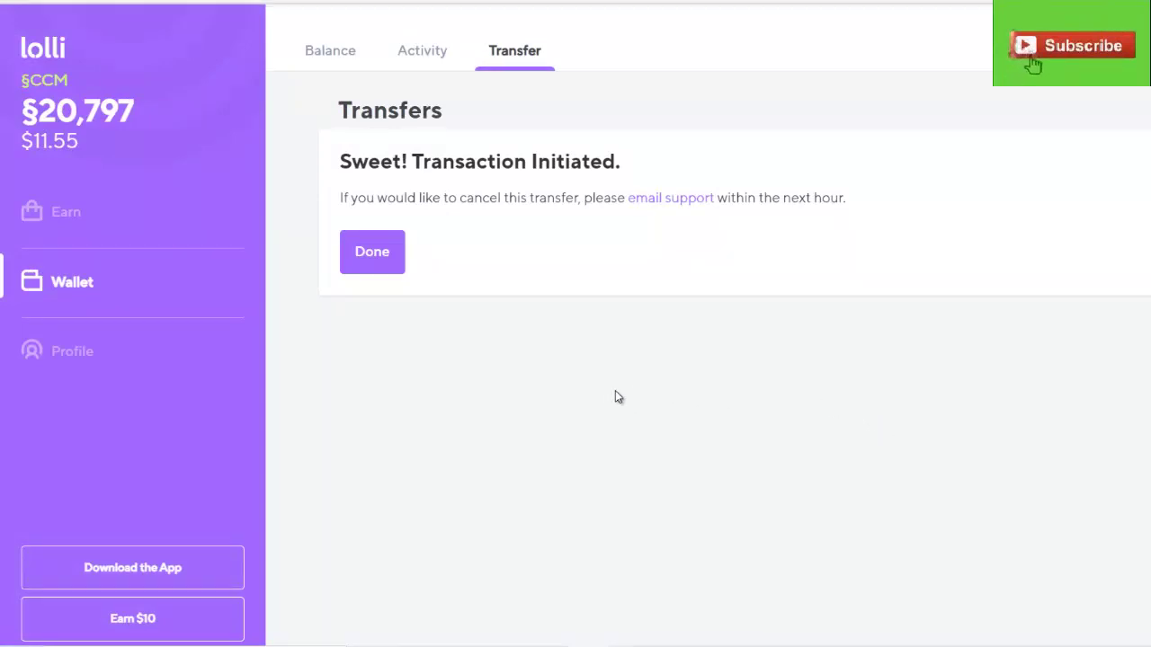
- Close the 'Sweet! Transaction Initiated' confirmation screen with Done
{"action": "left_click", "coordinate": [369, 261]}
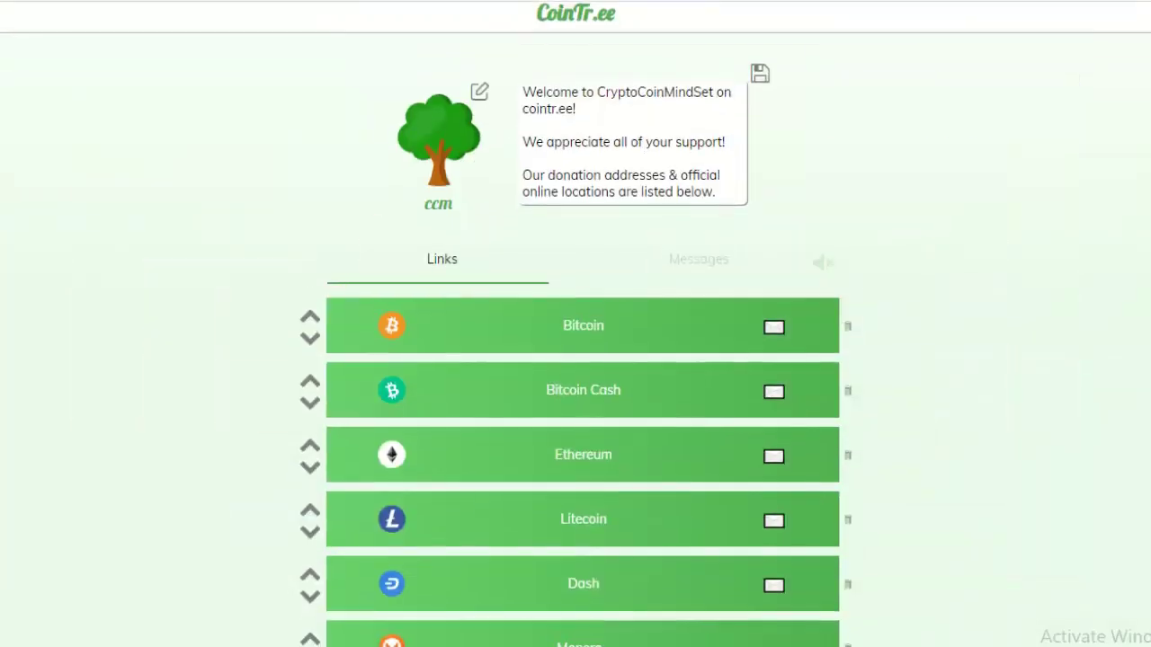
{"action": "scroll", "coordinate": [575, 359], "scroll_direction": "down", "scroll_amount": 2}
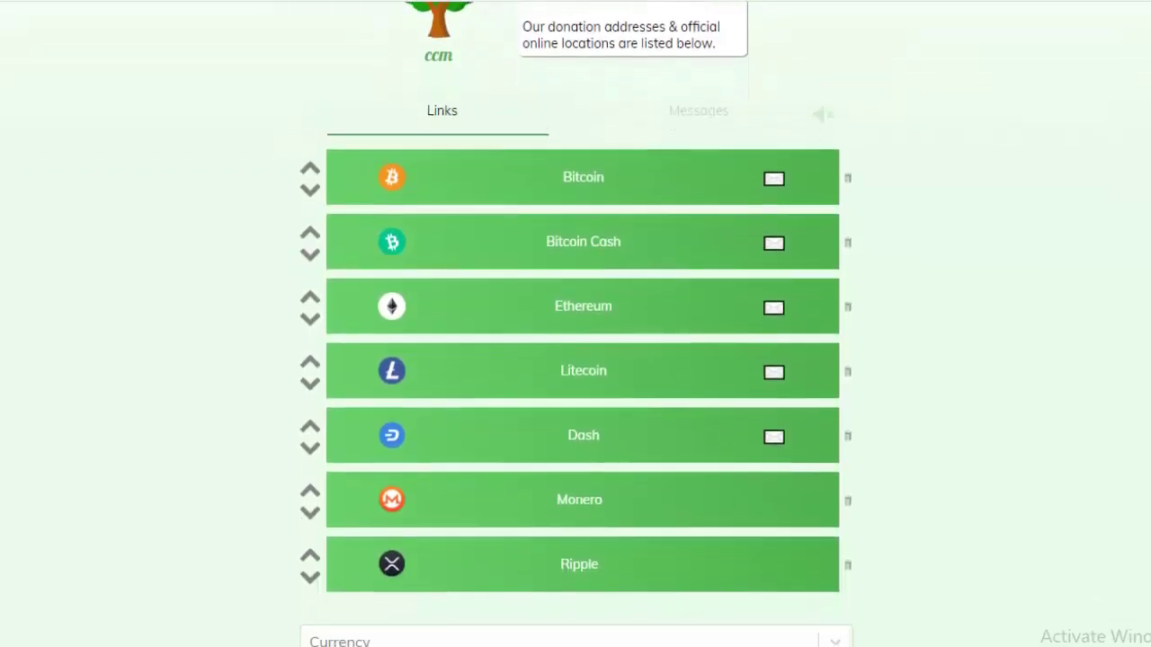
{"action": "scroll", "coordinate": [576, 359], "scroll_direction": "down", "scroll_amount": 2}
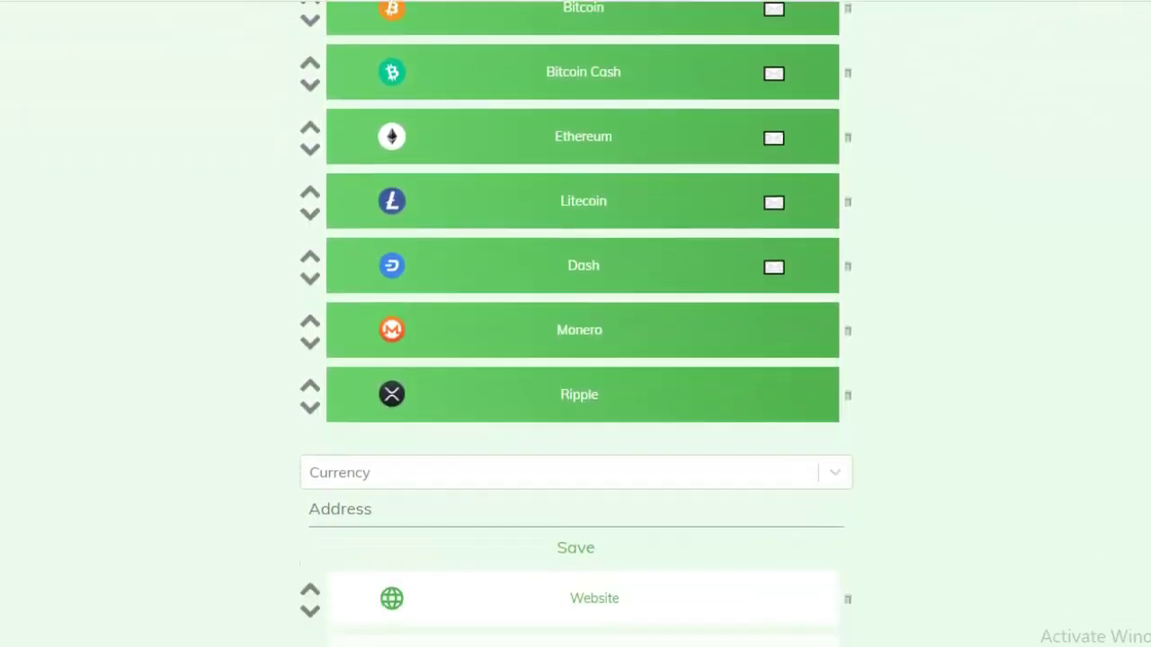
{"action": "scroll", "coordinate": [575, 360], "scroll_direction": "down", "scroll_amount": 2}
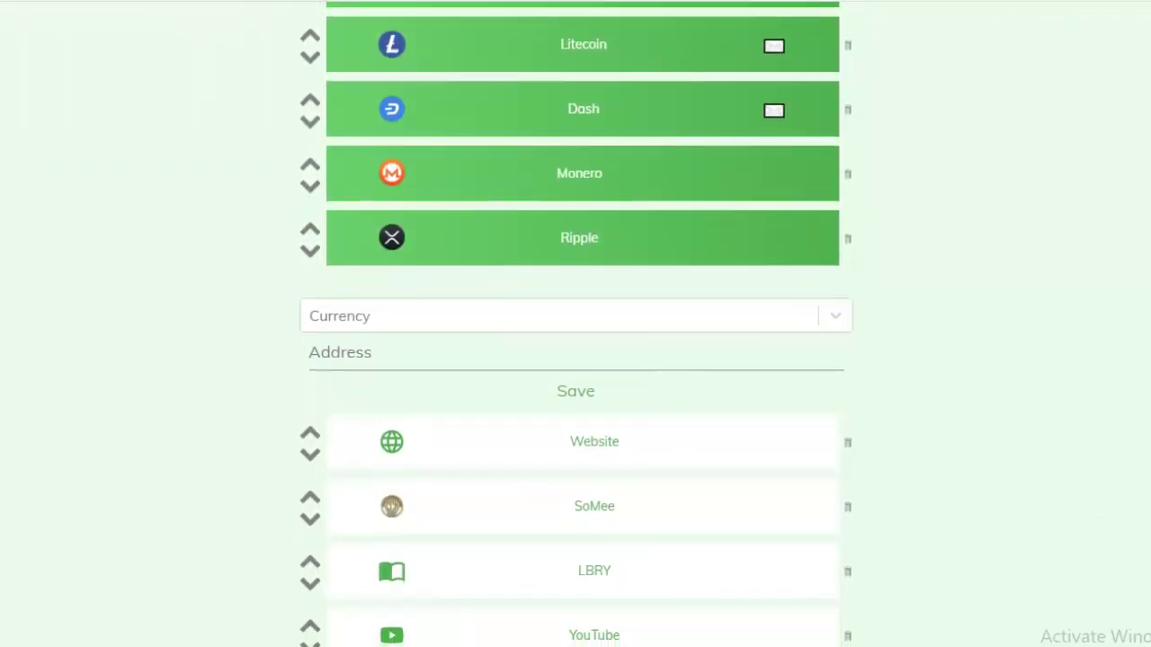
{"action": "scroll", "coordinate": [575, 359], "scroll_direction": "down", "scroll_amount": 2}
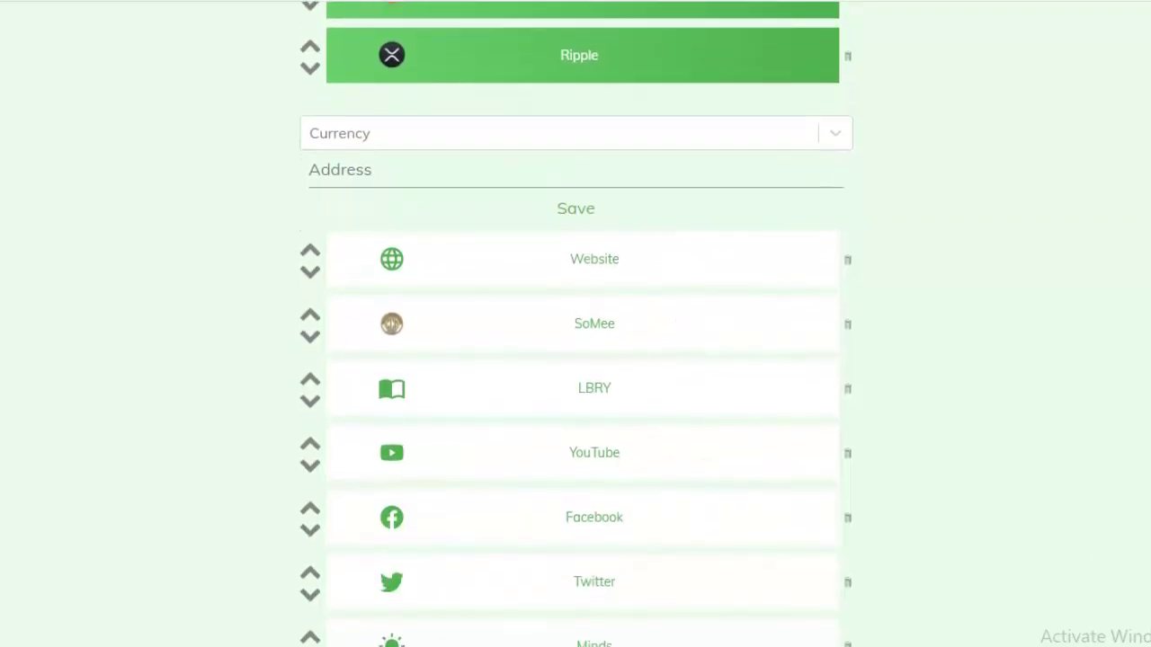
{"action": "scroll", "coordinate": [575, 360], "scroll_direction": "down", "scroll_amount": 1}
{"action": "scroll", "coordinate": [576, 360], "scroll_direction": "up", "scroll_amount": 1}
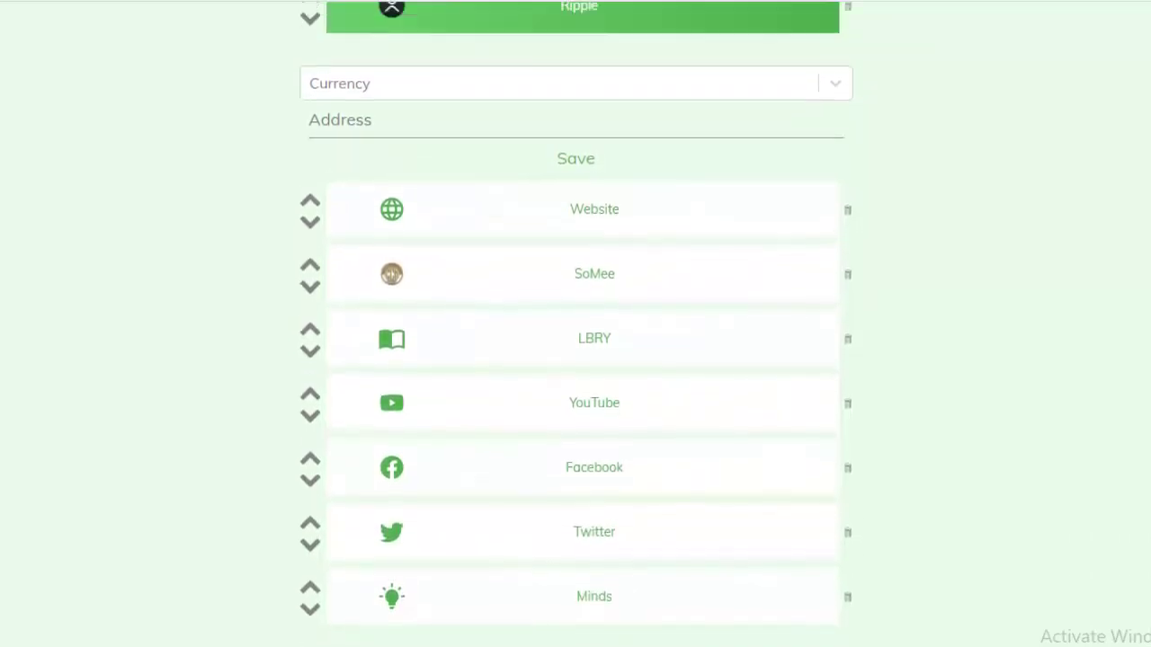
{"action": "scroll", "coordinate": [575, 359], "scroll_direction": "up", "scroll_amount": 1}
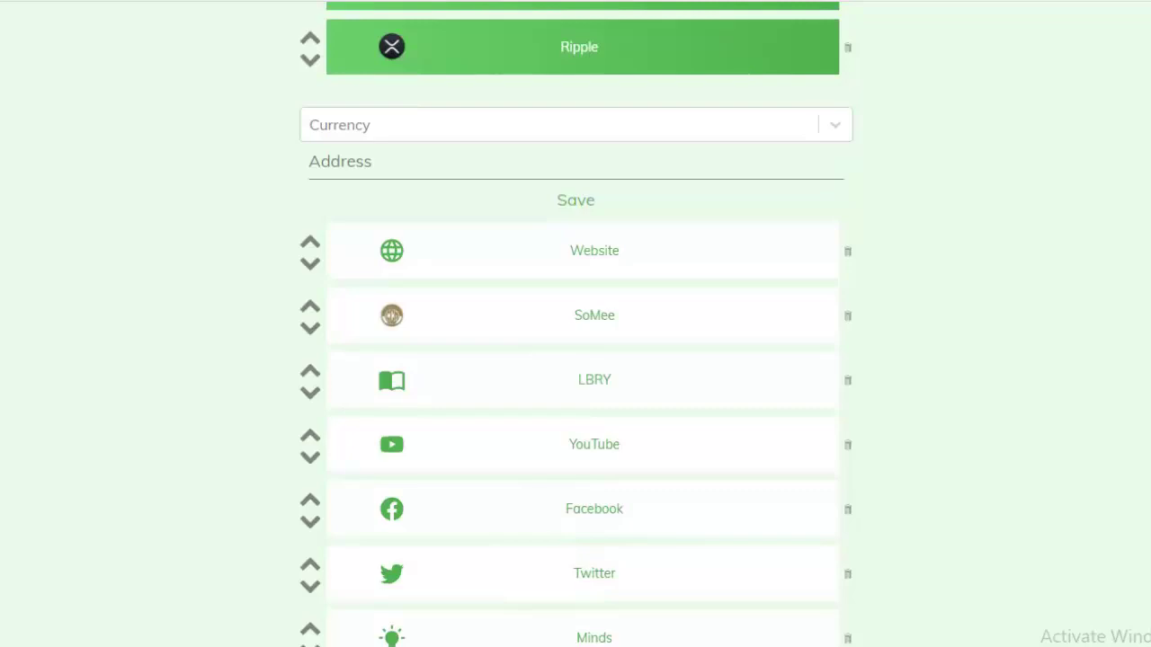
{"action": "scroll", "coordinate": [576, 359], "scroll_direction": "up", "scroll_amount": 6}
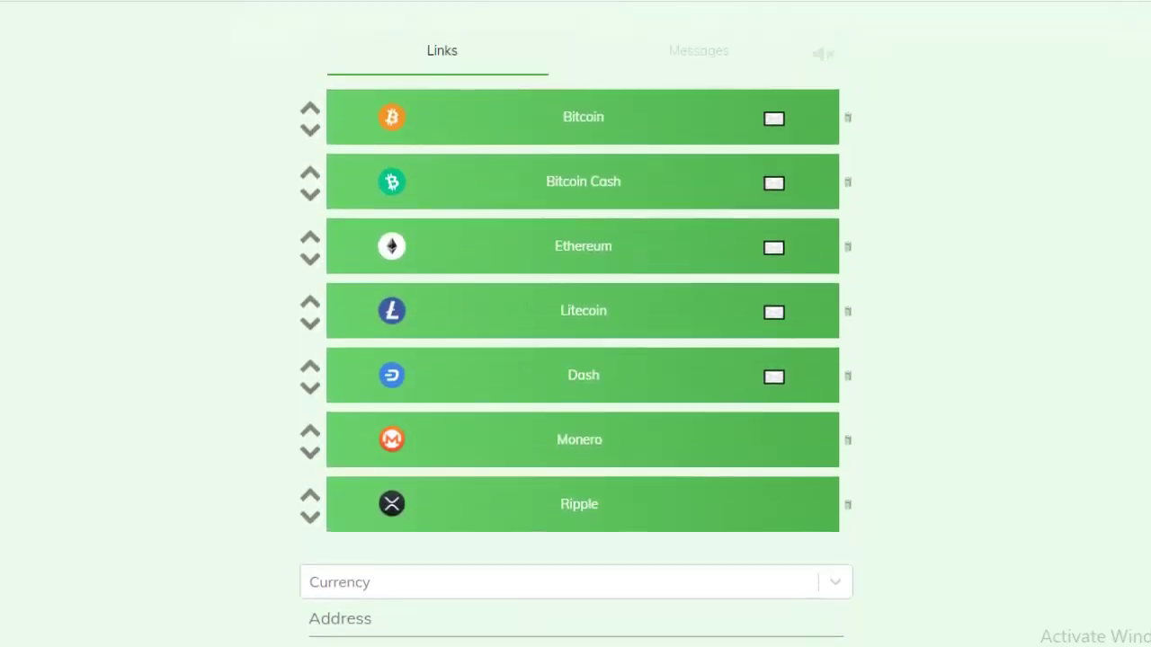
{"action": "scroll", "coordinate": [576, 360], "scroll_direction": "up", "scroll_amount": 2}
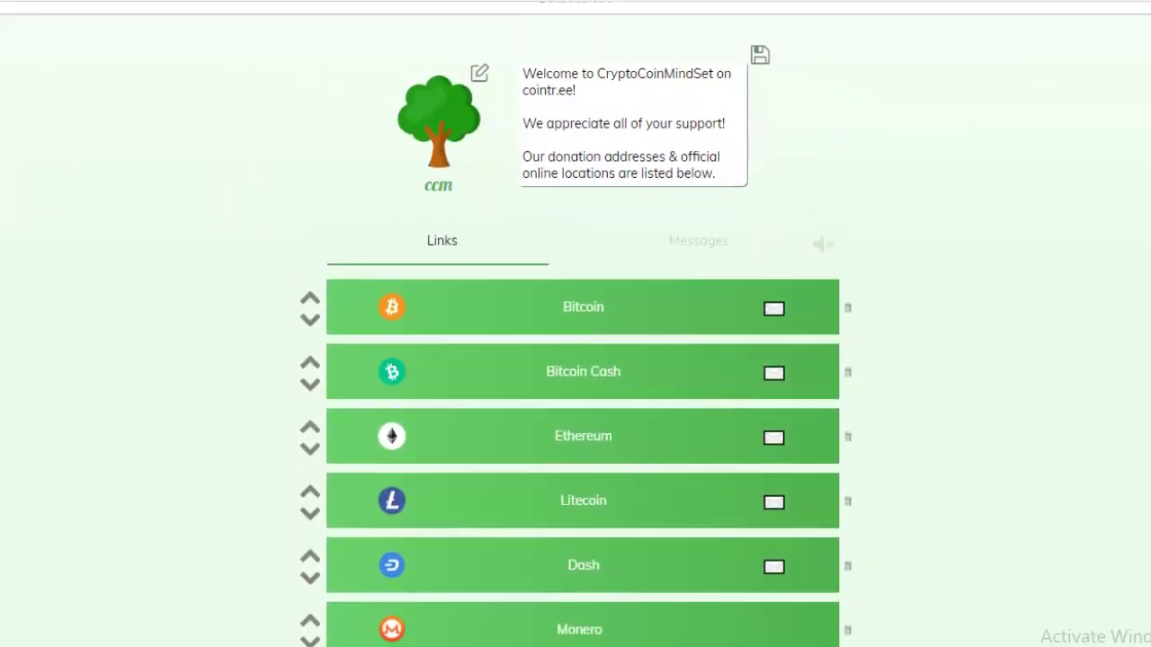
{"action": "scroll", "coordinate": [576, 360], "scroll_direction": "up", "scroll_amount": 1}
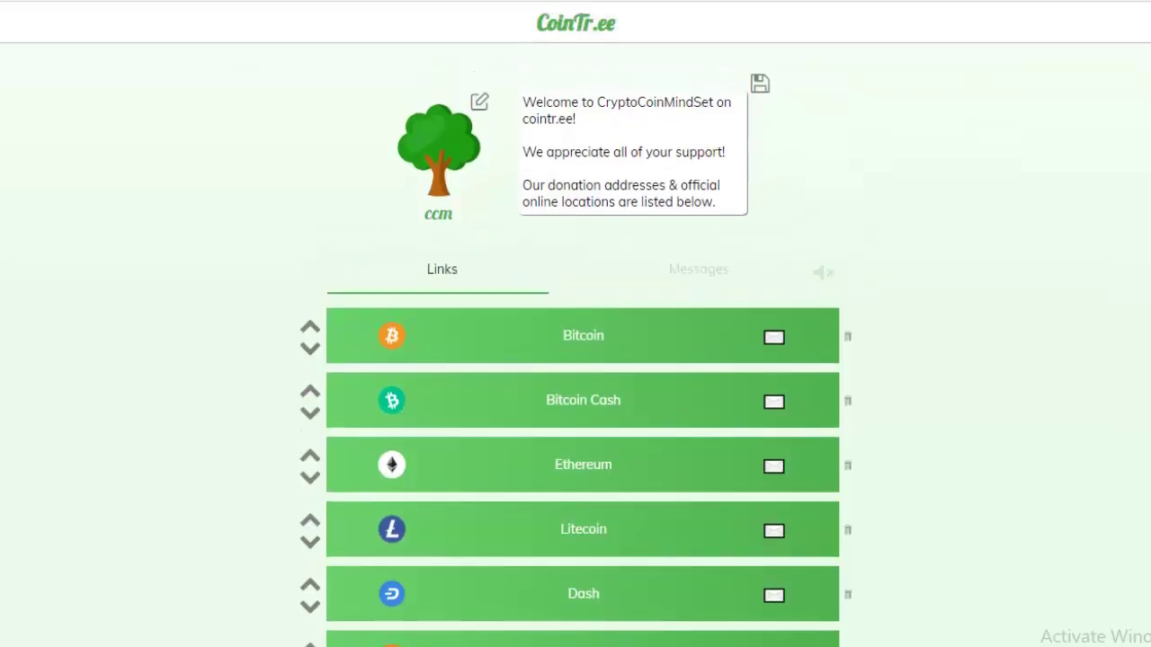